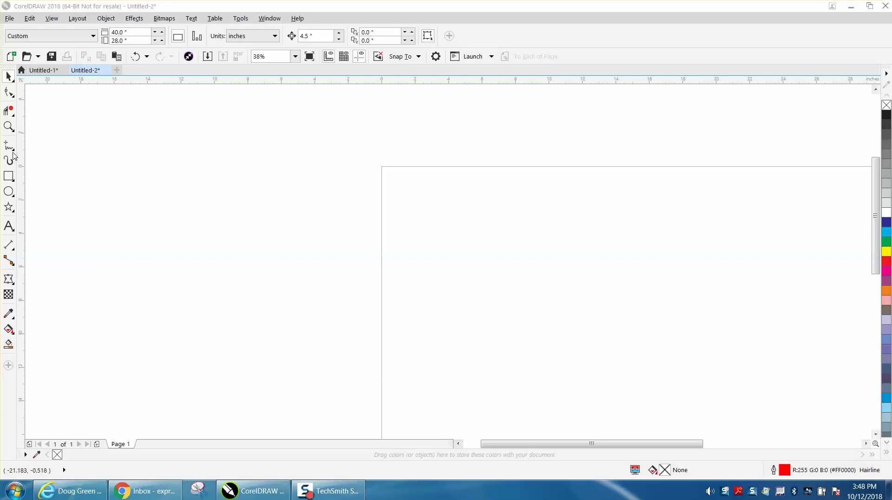
Zoom out, then marquee-zoom so the blank 40 x 28 inch page fills the drawing window
left_click(9, 126)
right_click(159, 169)
left_click_drag(260, 157, 671, 430)
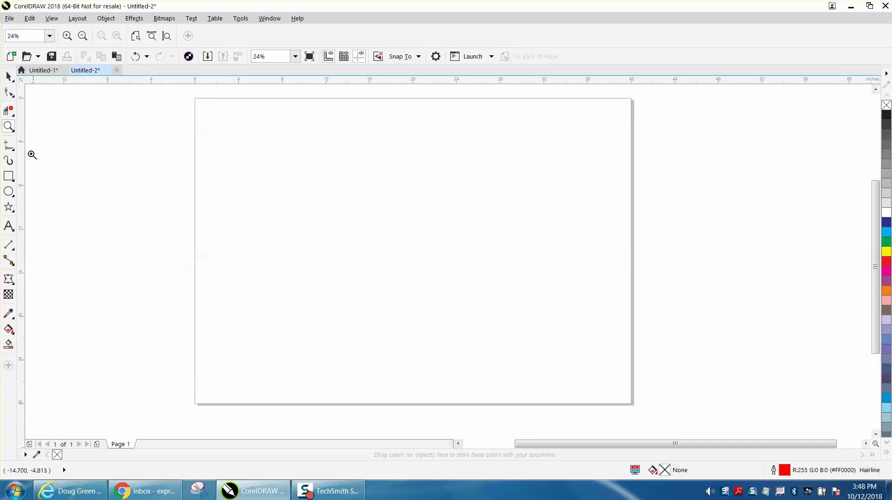
Draw a circle with the Ellipse tool and set its width to 5 inches
left_click(9, 191)
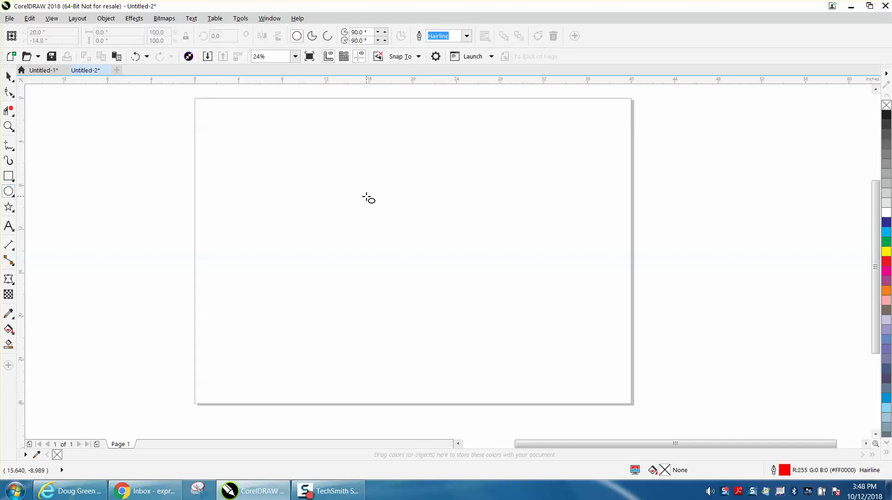
left_click_drag(365, 196, 311, 251)
left_click(116, 32)
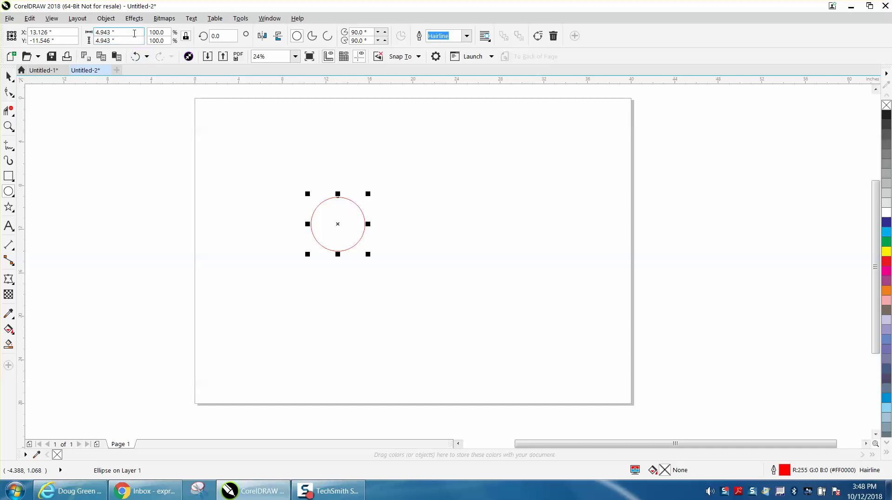
type("5")
key("Return")
Draw a small hanger-hole circle, resize it to 0.3 inch, and centre it on the page
left_click_drag(137, 186, 144, 192)
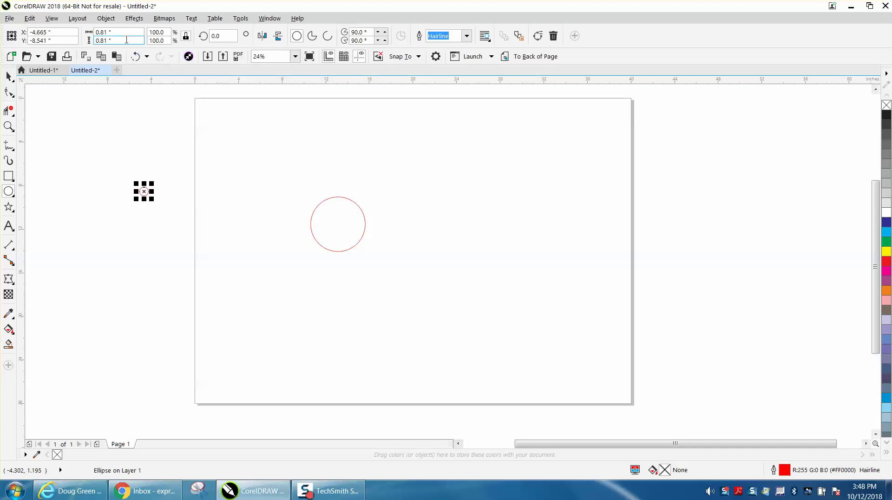
left_click(109, 32)
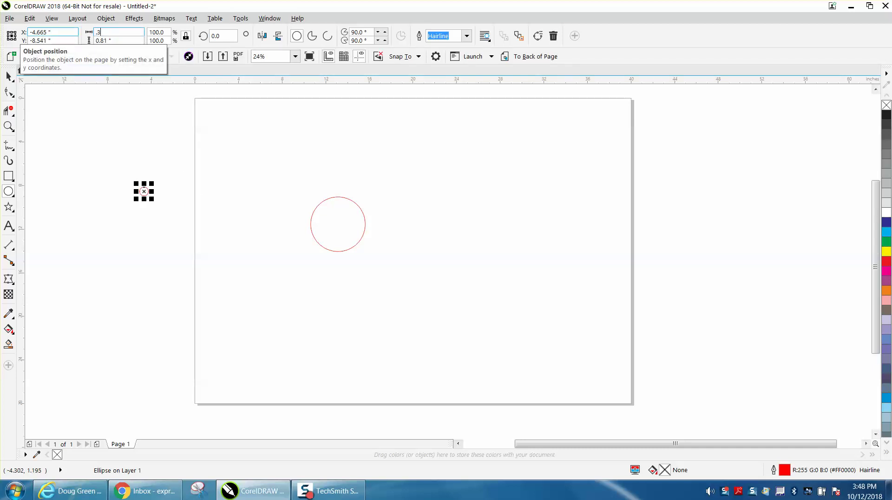
type("0.3")
key("Return")
key("p")
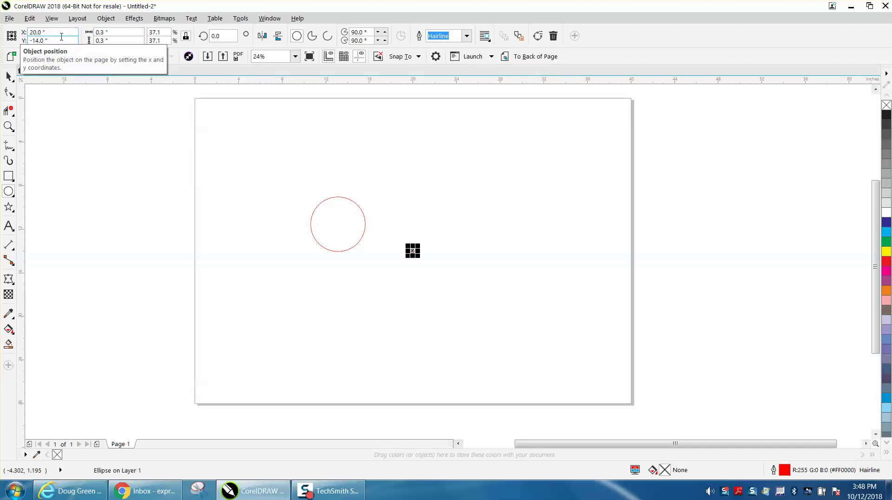
Centre the large 5-inch circle on the page as well, then select both circles
left_click(9, 126)
left_click_drag(284, 191, 344, 247)
left_click(9, 77)
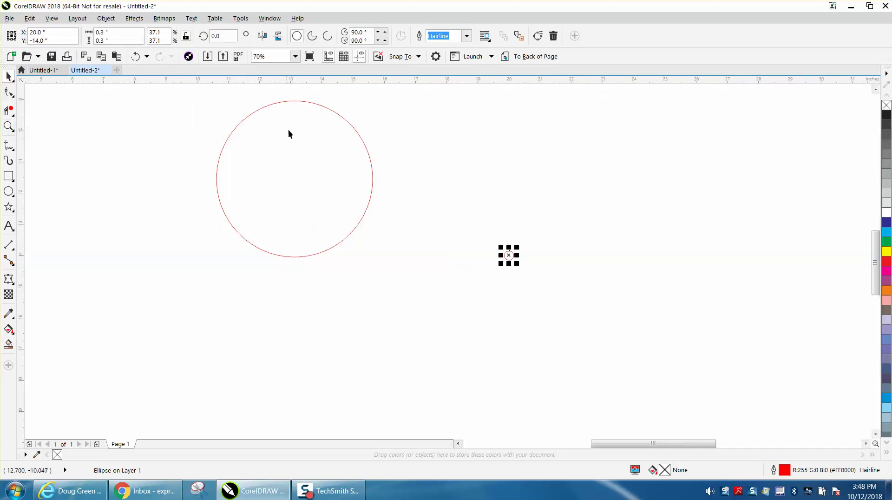
left_click(334, 112)
key("p")
left_click_drag(412, 155, 665, 362)
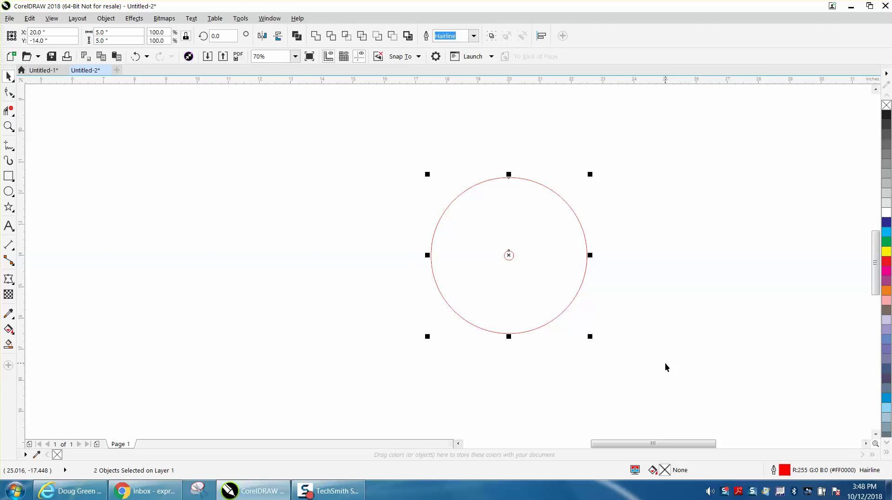
Top-align the hole to the big circle, then nudge it 0.25 inch down using a 0.25" nudge distance
key("t")
left_click(702, 267)
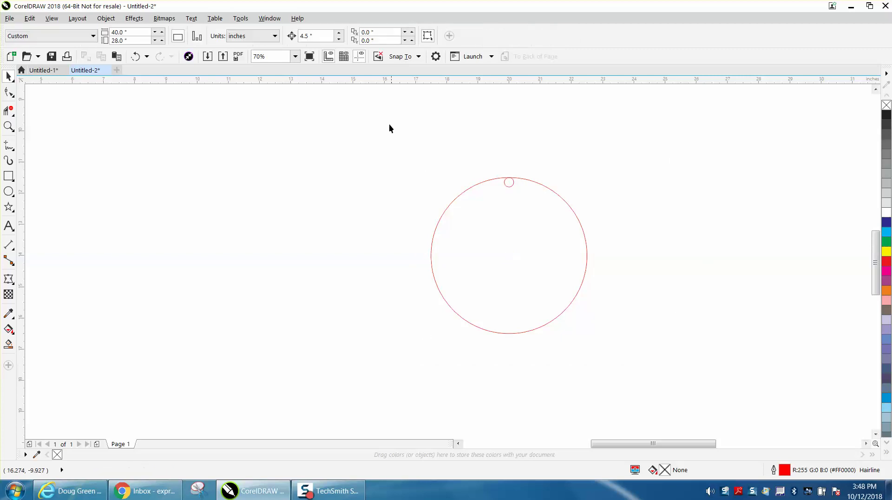
left_click(316, 36)
type(".2")
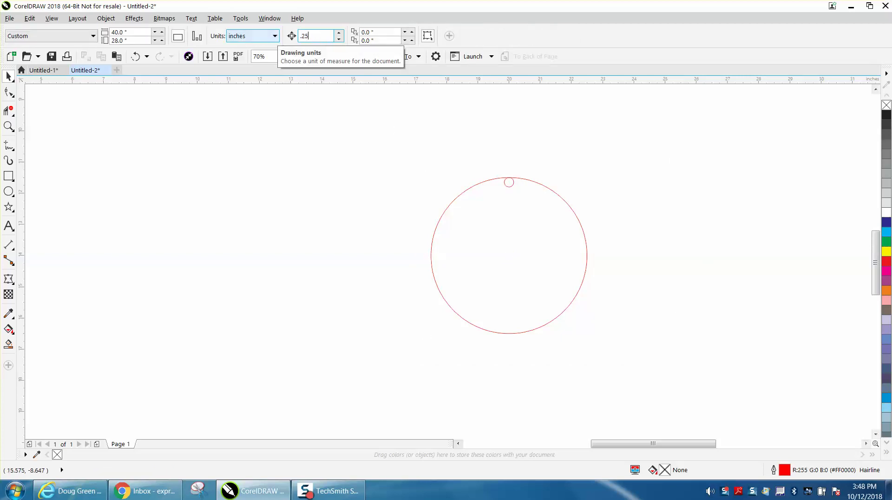
type("5")
key("Return")
left_click(509, 186)
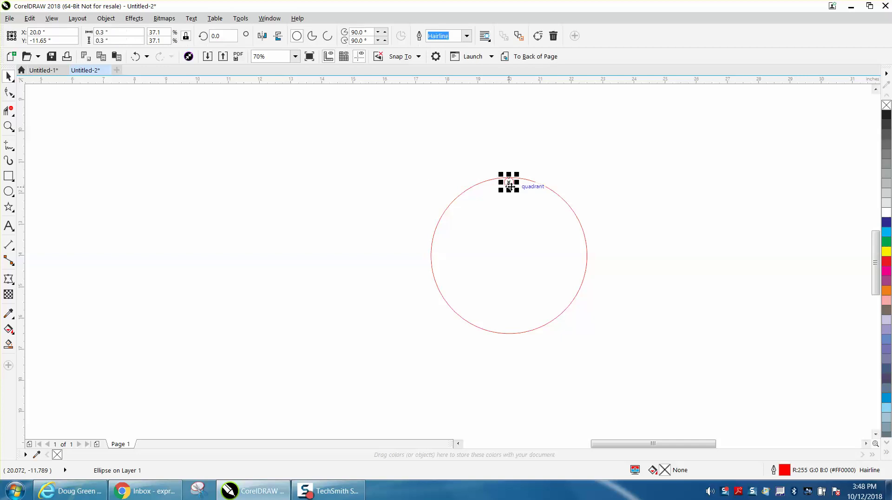
key("Down")
Move both circles to the page's top-left corner and zoom in on the ornament
scroll(537, 208, "down", 2)
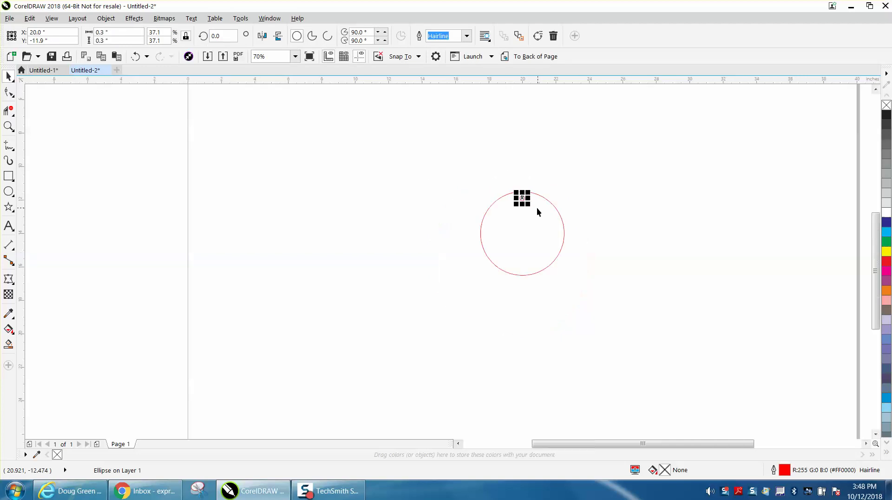
scroll(576, 210, "down", 2)
left_click_drag(528, 191, 598, 256)
left_click_drag(552, 221, 408, 131)
key("z")
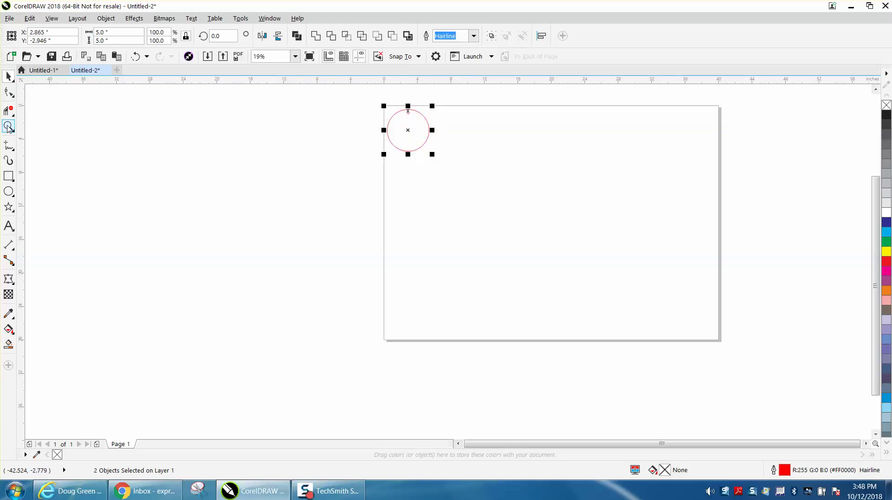
left_click_drag(366, 106, 418, 177)
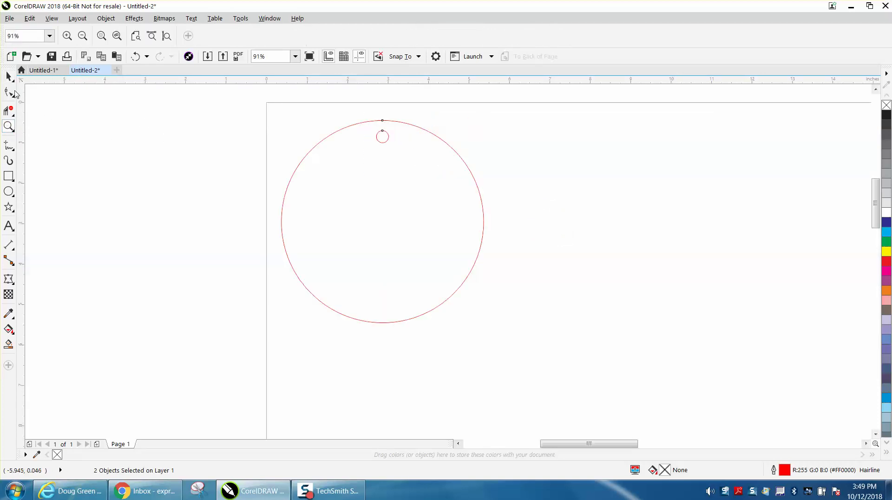
left_click(8, 76)
Open the Object Manager from Window > Dockers, expand Layer 1, and select the large ellipse
left_click(51, 96)
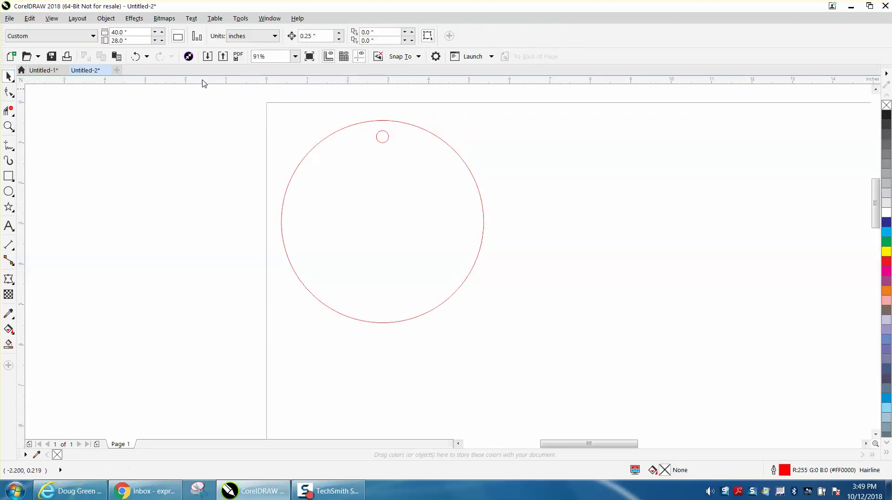
left_click(272, 19)
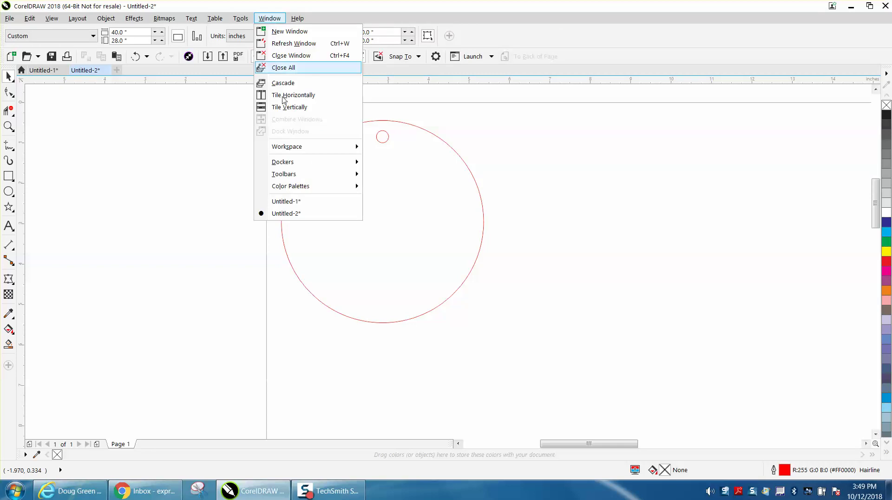
mouse_move(285, 163)
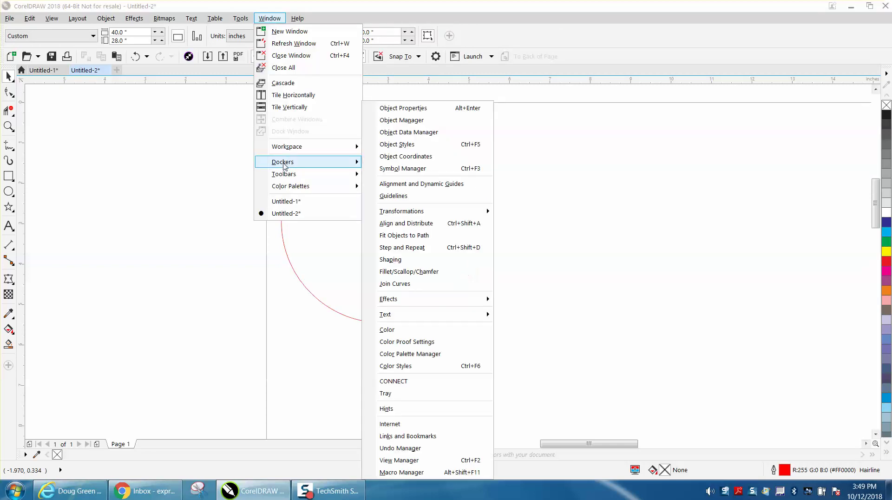
left_click(409, 121)
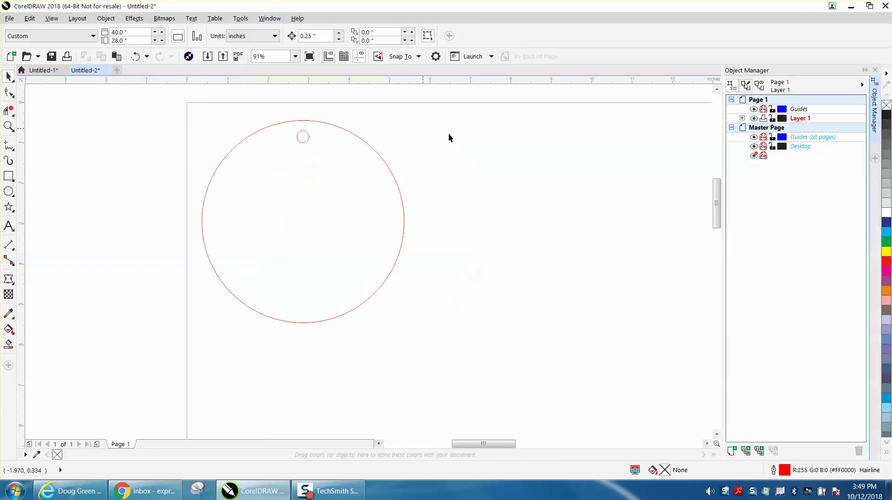
left_click(742, 118)
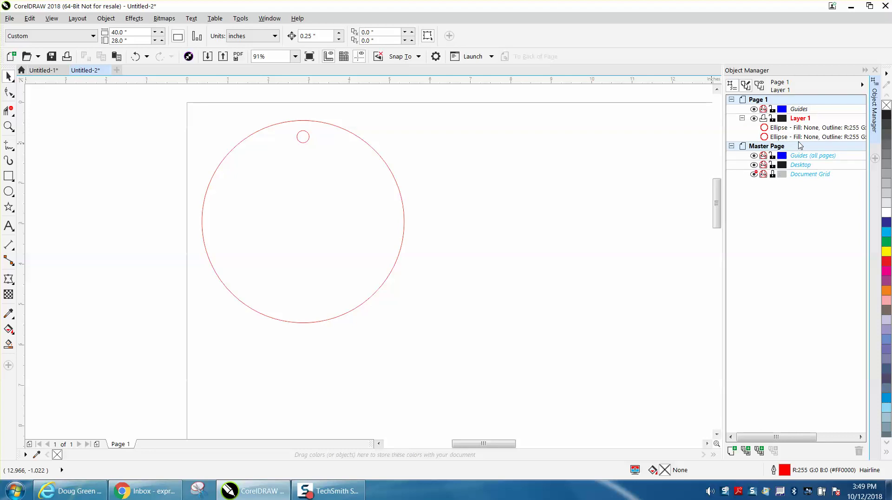
left_click(800, 138)
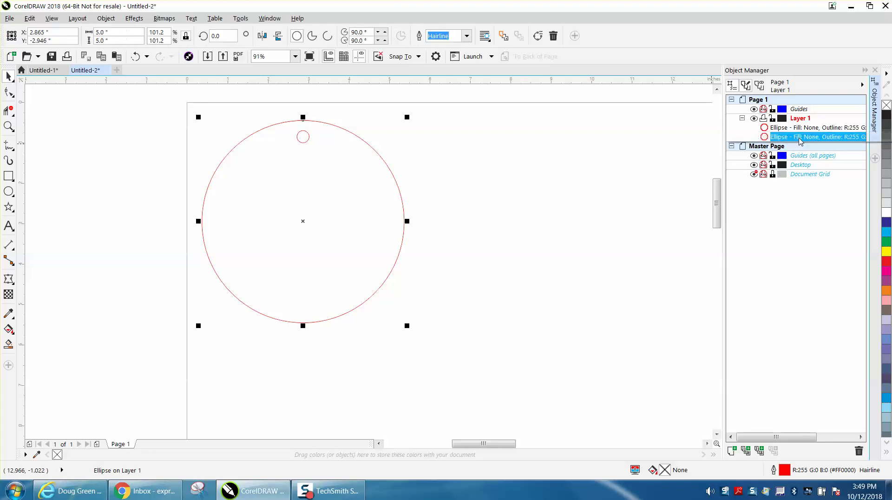
Drag the small hole ellipse below the large circle in the Object Manager, then check both rows
left_click(769, 136)
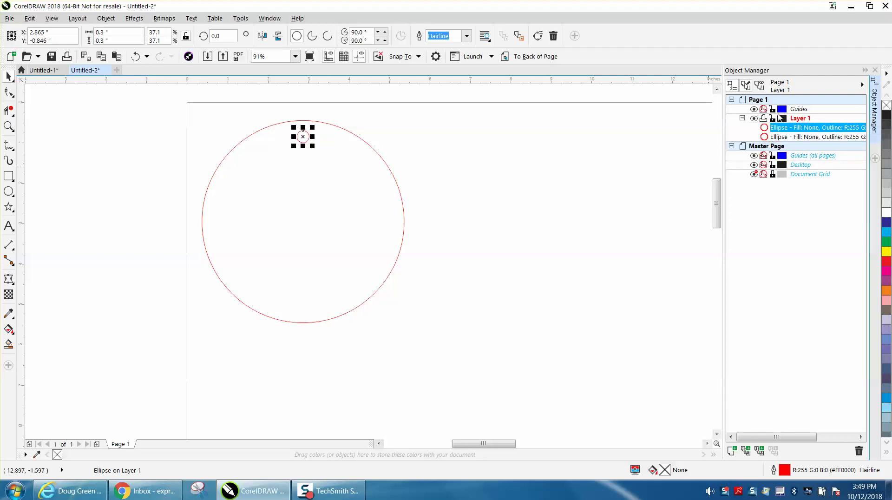
left_click(504, 173)
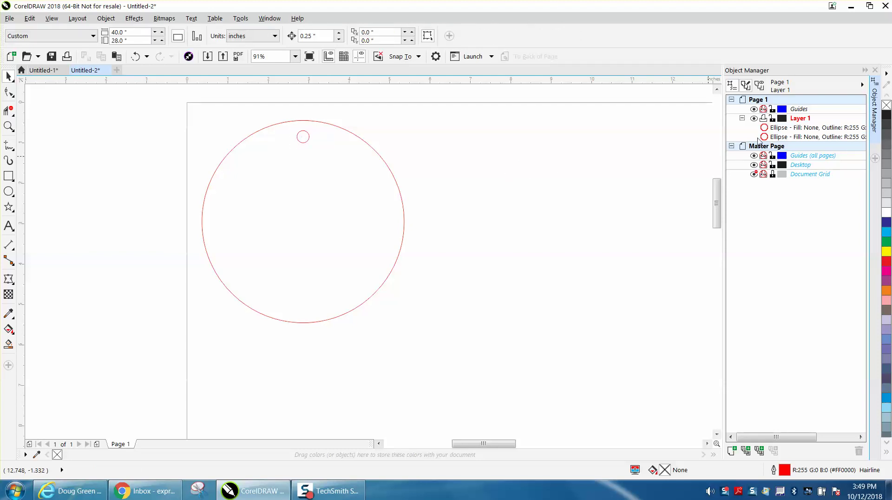
left_click(786, 129)
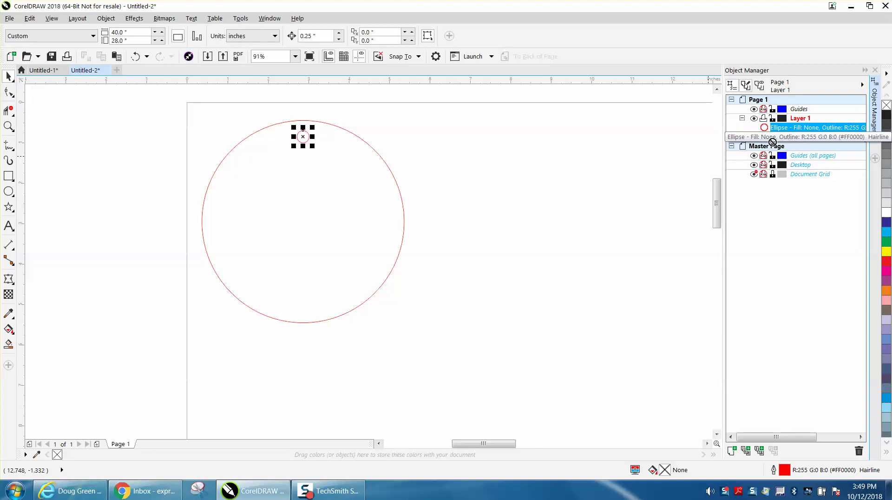
left_click_drag(758, 128, 779, 139)
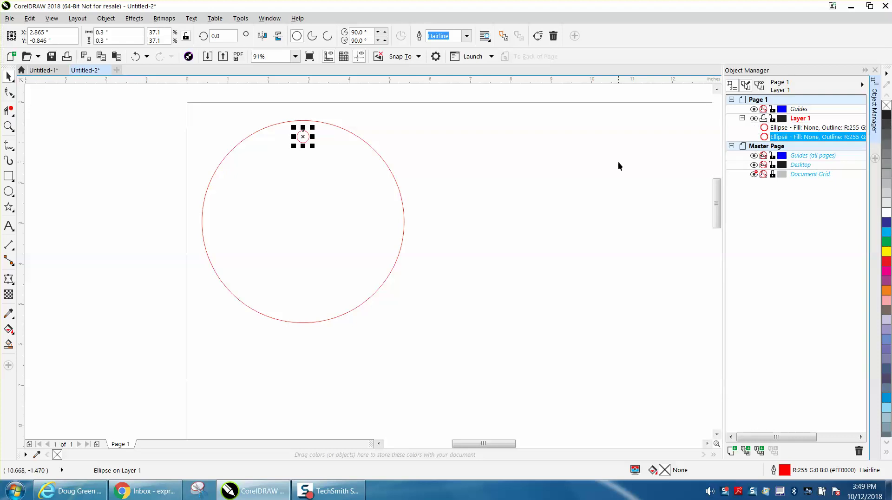
left_click(601, 175)
left_click(769, 138)
left_click(790, 127)
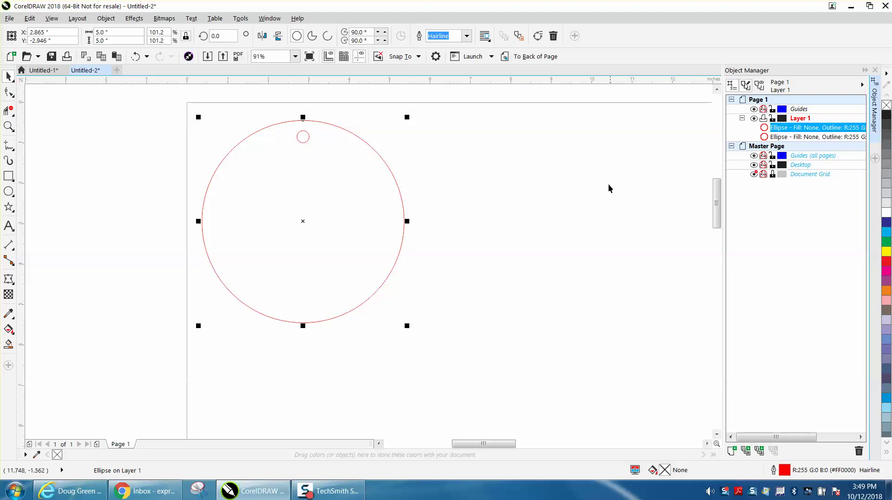
Set the page's nudge distance to 5.5 inches
scroll(551, 166, "down", 3)
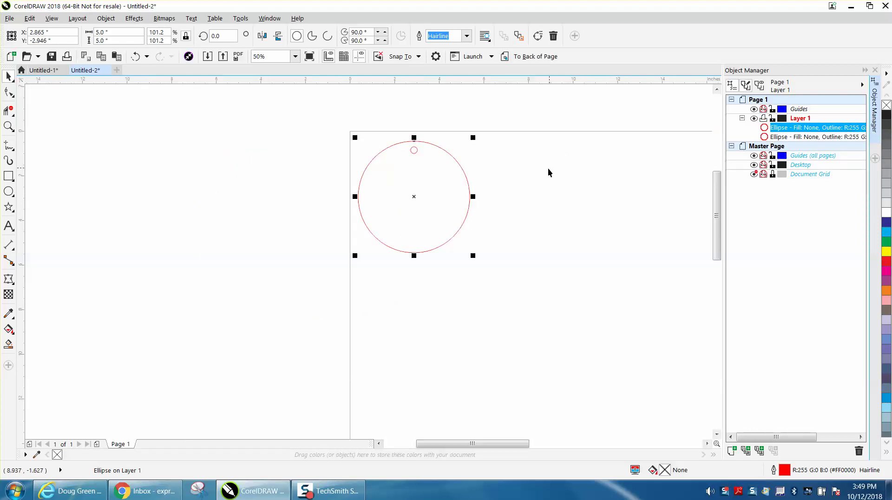
left_click_drag(503, 444, 554, 444)
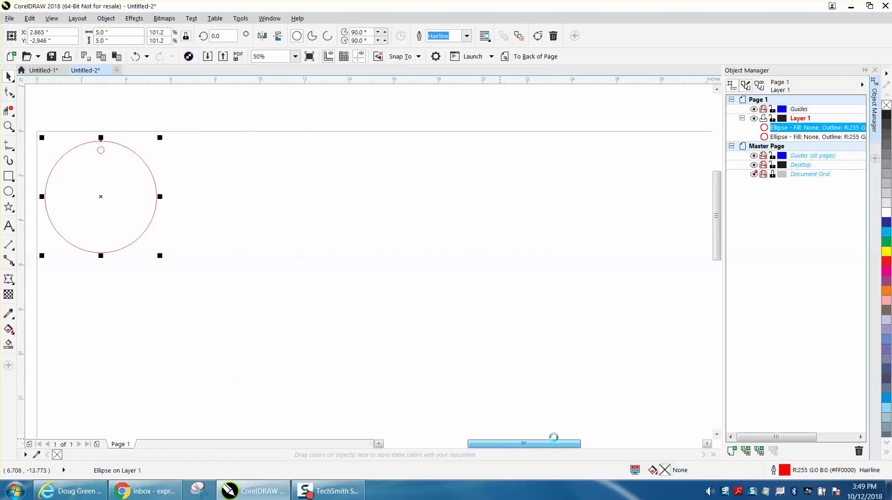
left_click(194, 122)
left_click_drag(322, 36, 296, 37)
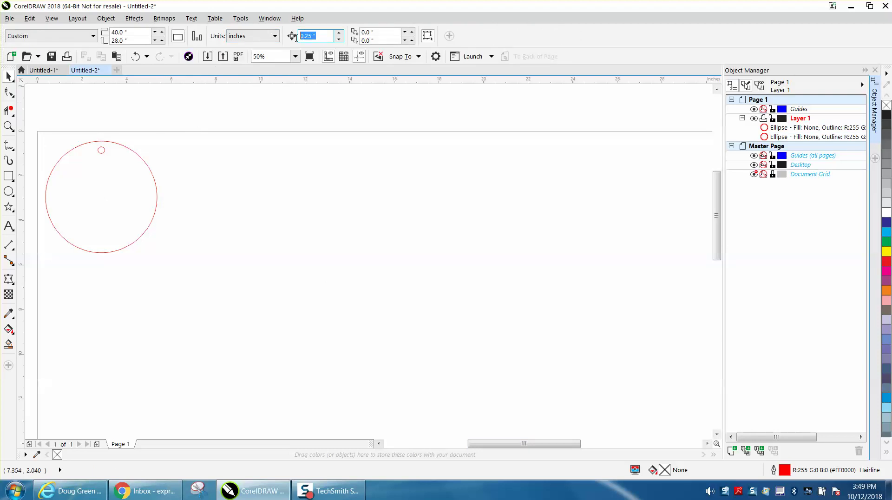
type("5.5")
key("Return")
Duplicate the circle-and-hole pair 5.5 inches right, repeat for more copies, then select the first hole
left_click_drag(31, 124, 232, 283)
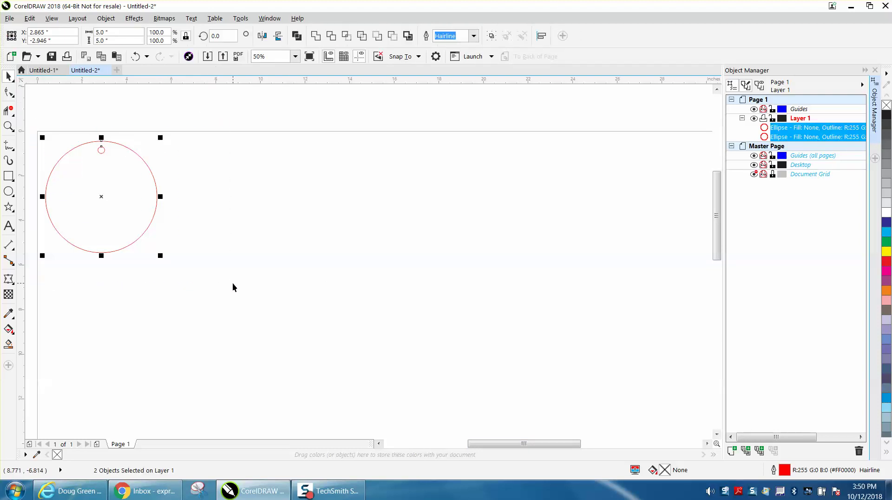
key("ctrl+c")
key("ctrl+v")
key("Right")
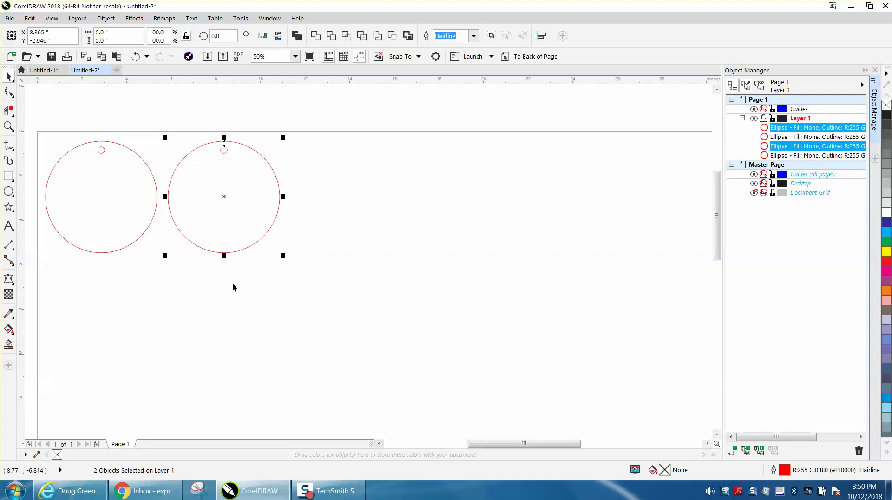
key("ctrl+d")
key("ctrl+d")
left_click(403, 388)
key("F7")
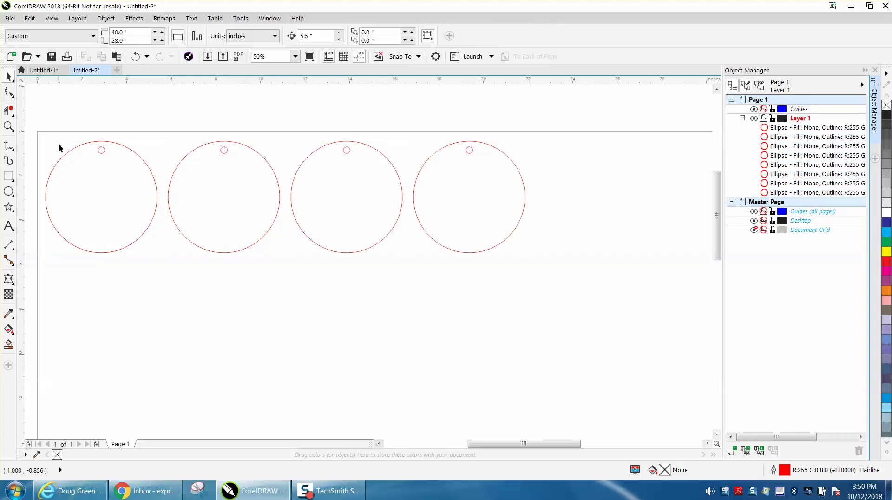
left_click(102, 153)
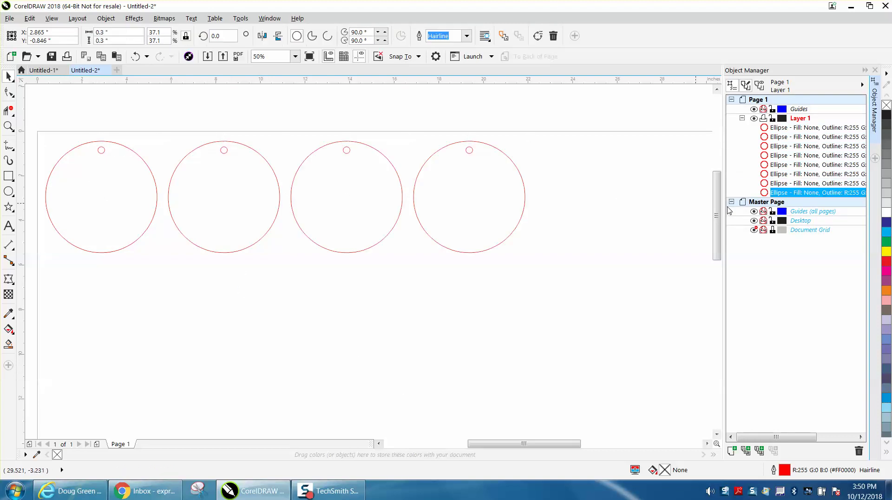
left_click(782, 185)
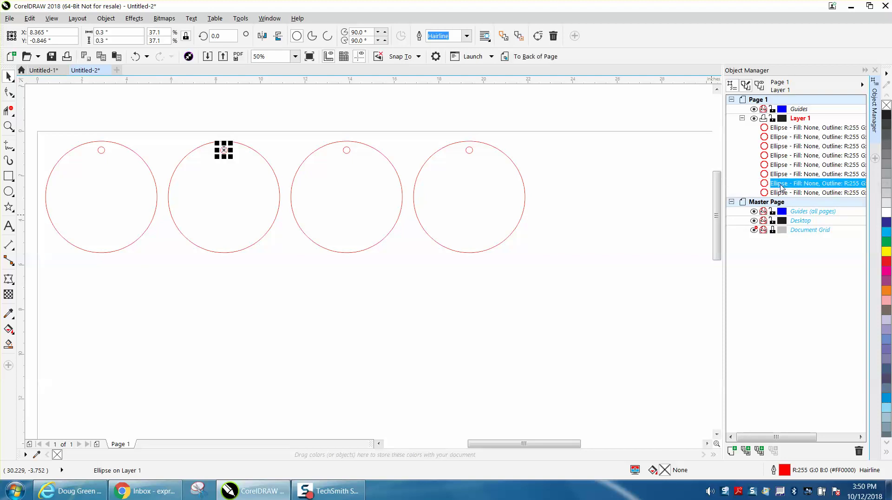
left_click(784, 174)
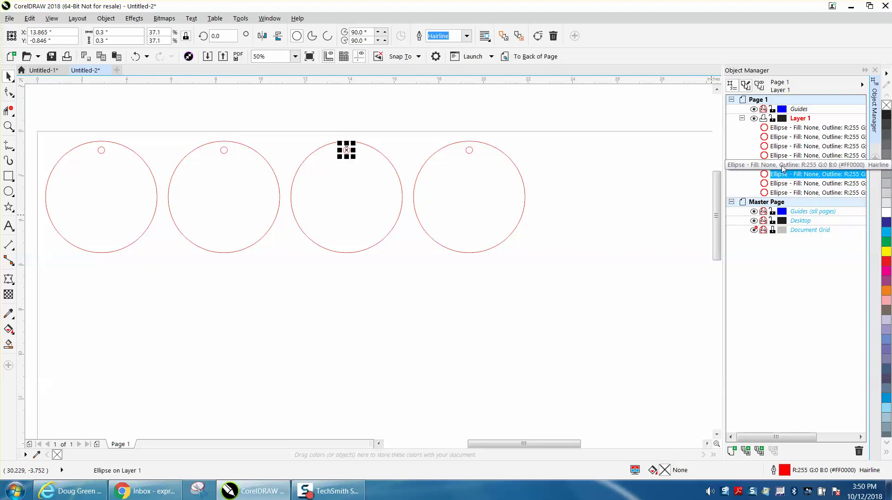
left_click(784, 166)
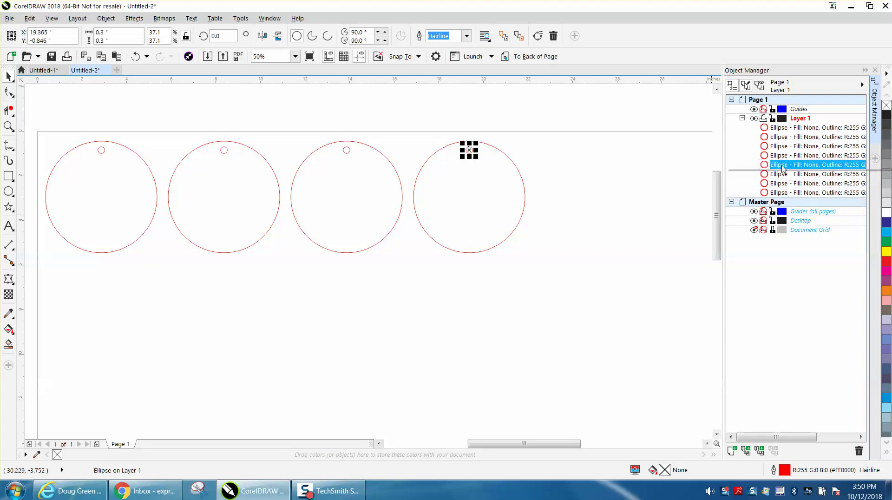
left_click(674, 238)
key("Tab")
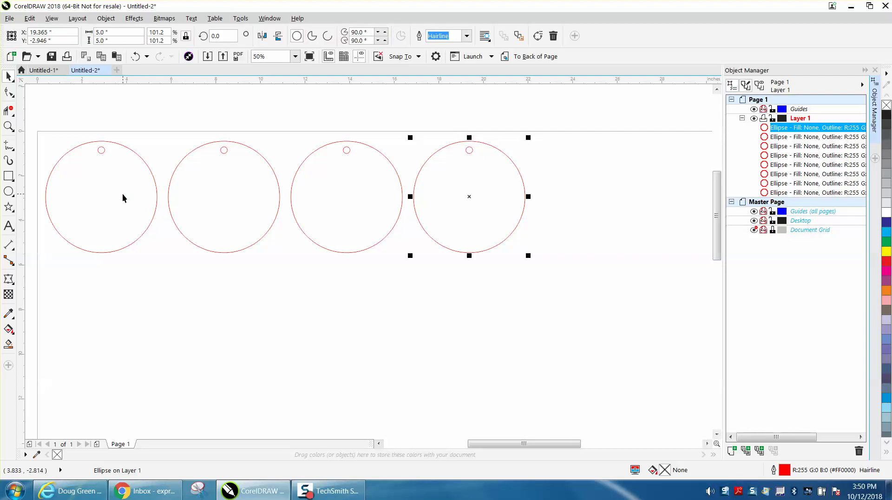
key("Tab")
key("Tab")
key("Tab")
key("Tab")
key("Tab")
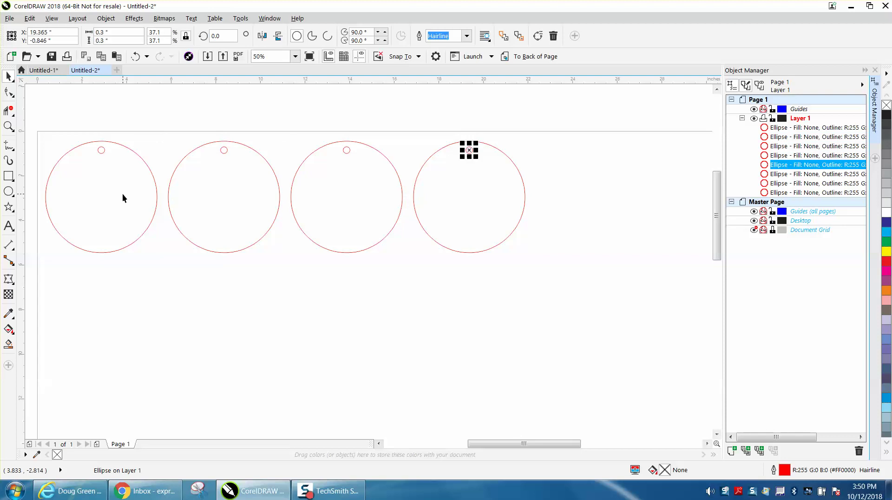
key("Tab")
key("Tab")
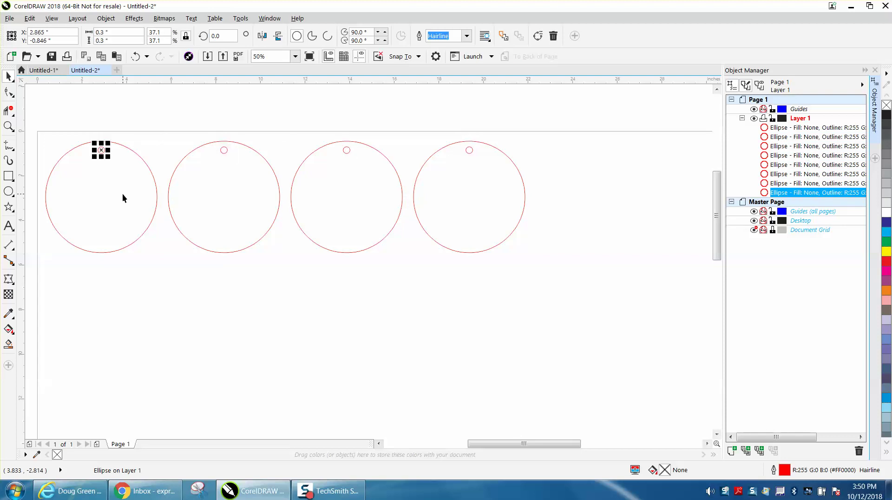
key("Tab")
Delete the three extra circle pairs and group the remaining circle with its hole
left_click(225, 265)
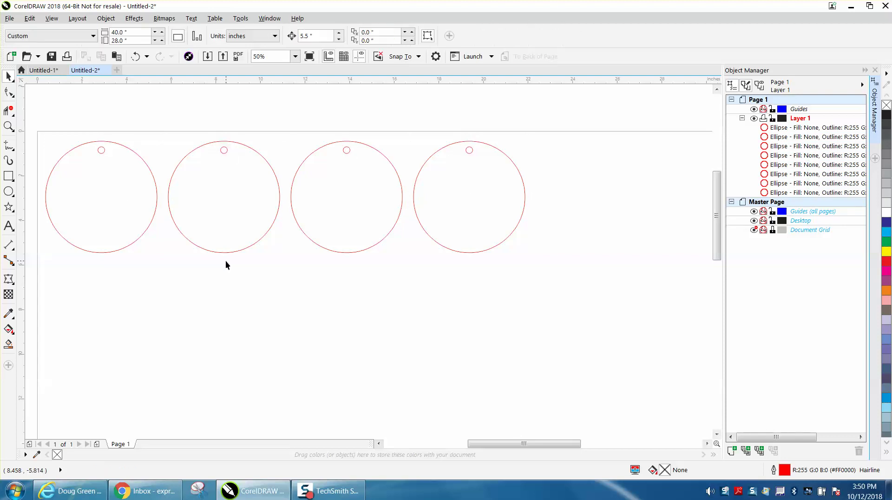
left_click_drag(161, 125, 609, 274)
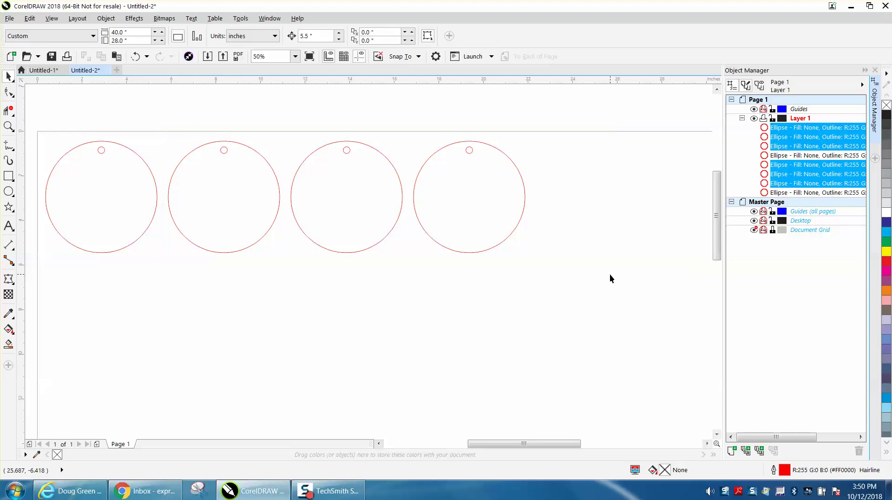
key("Delete")
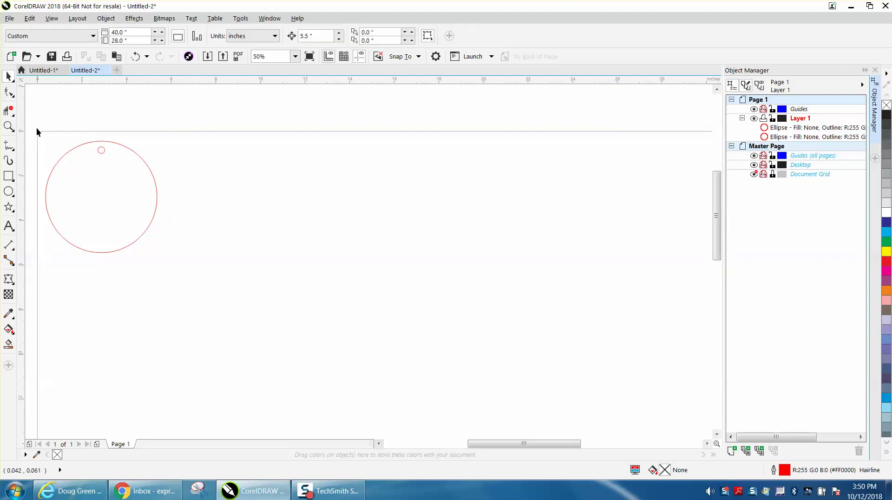
left_click_drag(34, 124, 205, 267)
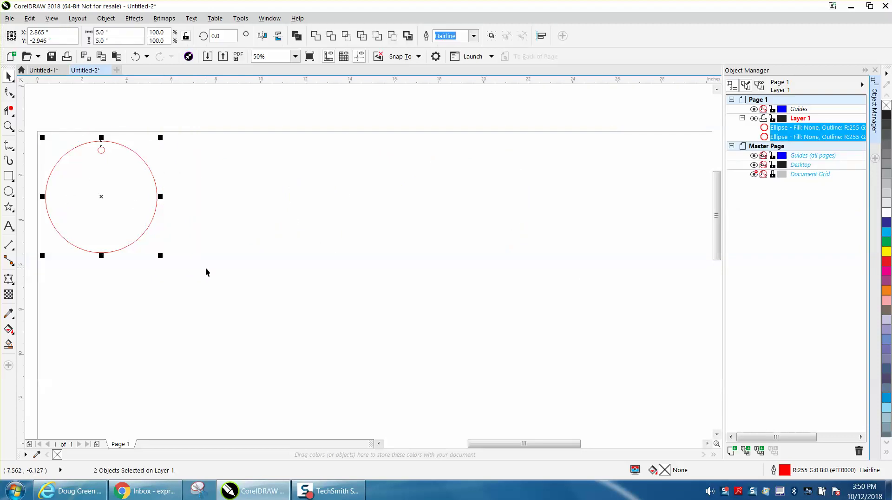
key("ctrl+g")
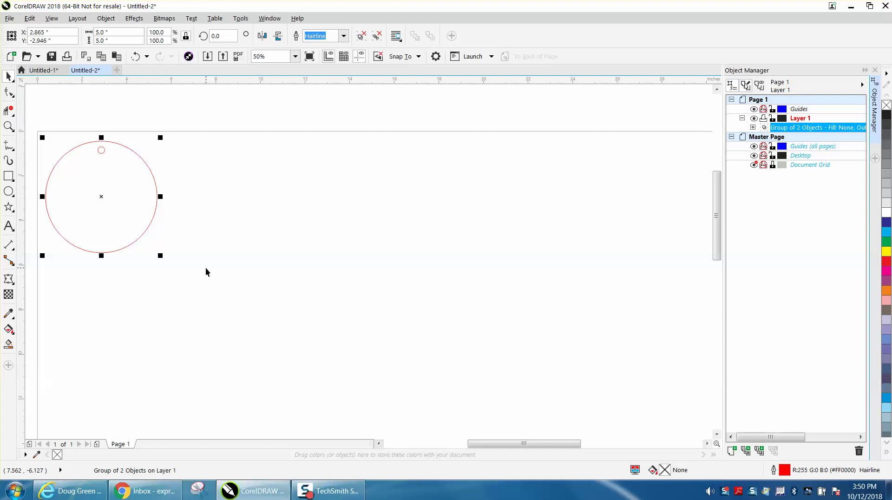
Duplicate the grouped ornament with Ctrl+D to make five in a row, then select them all
key("ctrl+d")
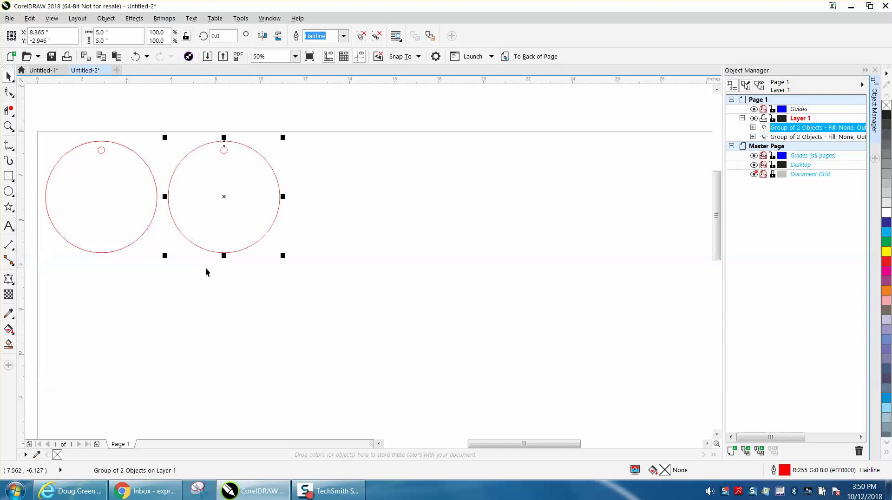
key("ctrl+d")
key("ctrl+d")
key("ctrl+d")
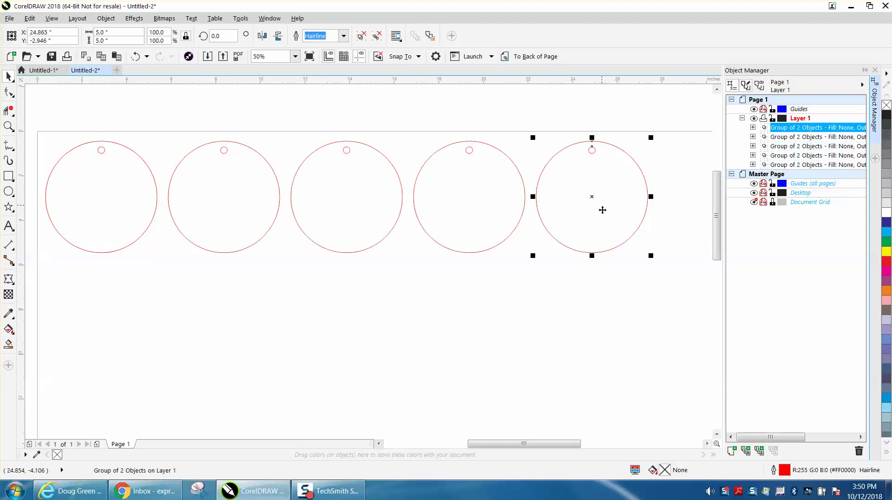
left_click_drag(32, 119, 662, 288)
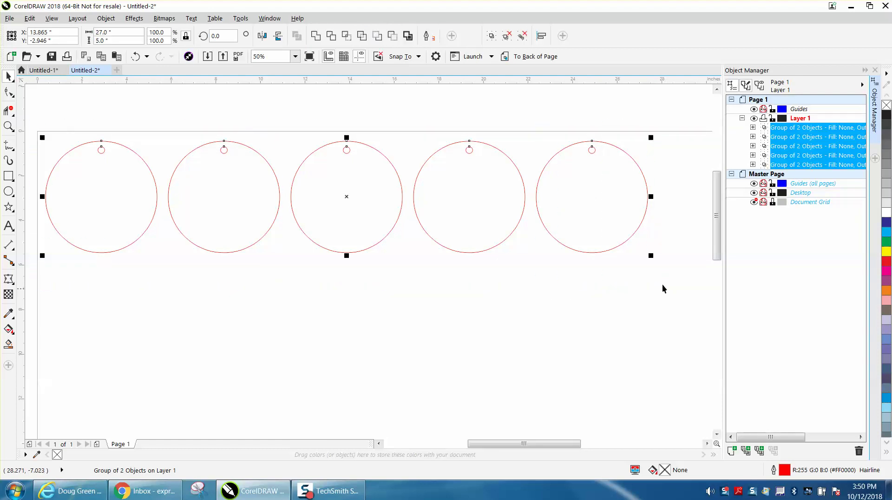
Ungroup the five ornaments via Object > Group > Ungroup Objects and select the first hanger hole
left_click(107, 19)
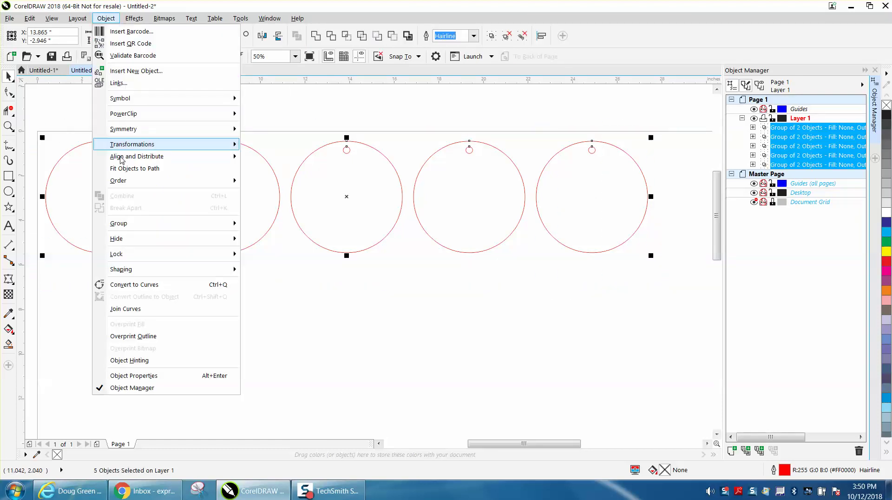
mouse_move(130, 226)
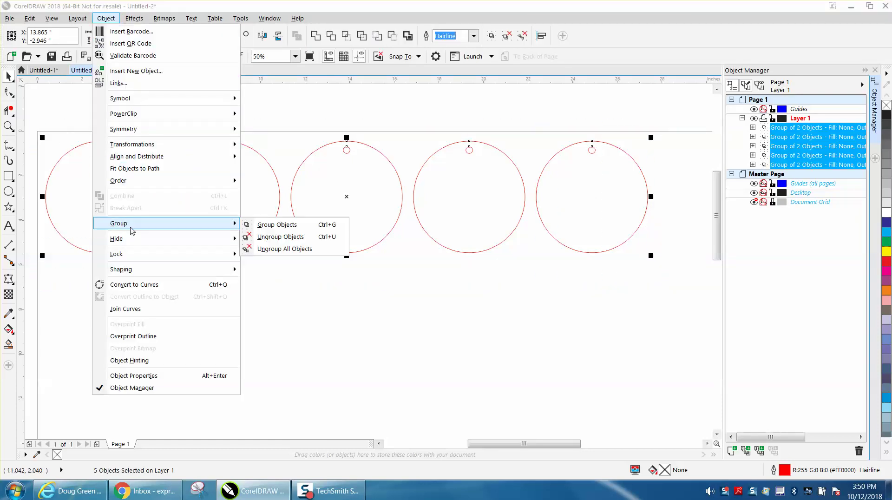
left_click(309, 247)
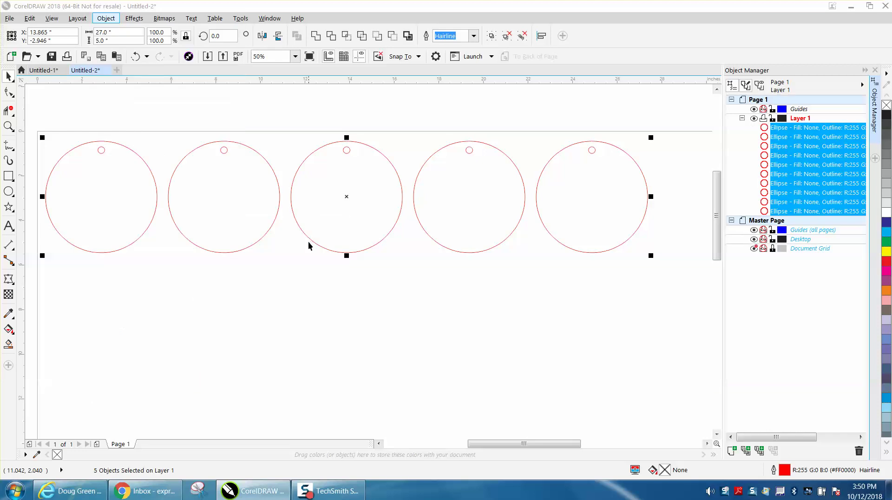
left_click(106, 149)
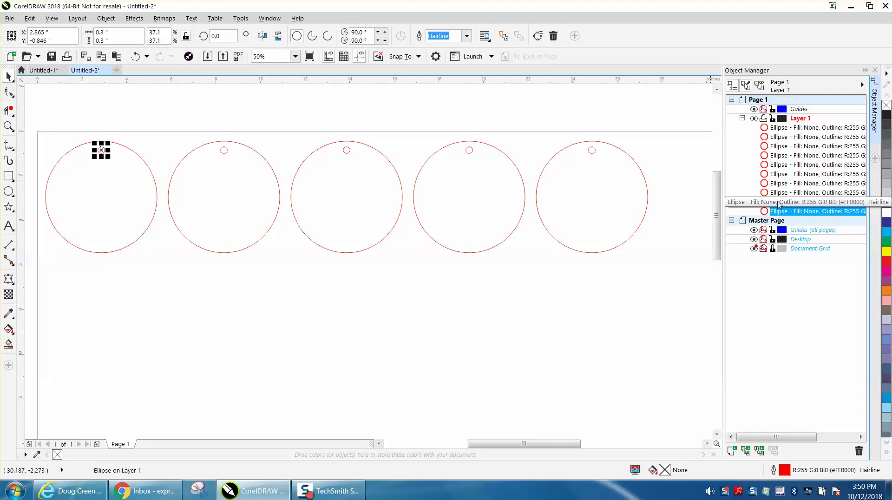
key("Tab")
key("Tab")
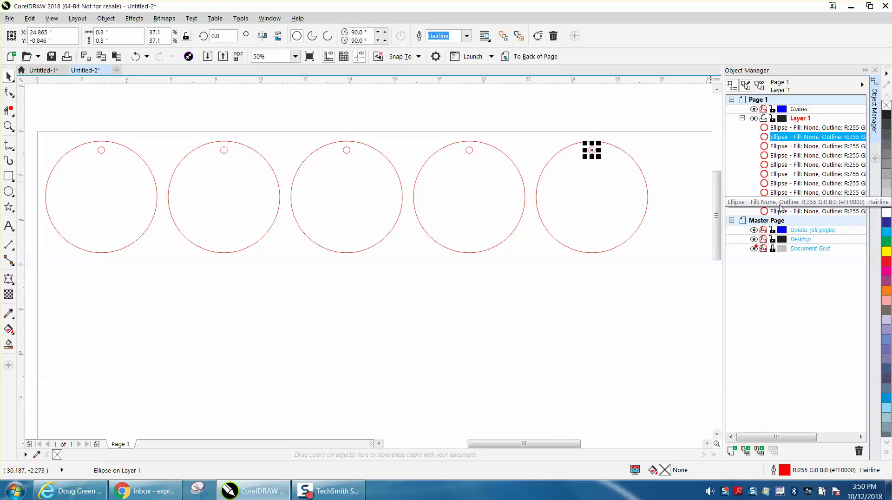
key("Tab")
key("Tab")
key("Tab")
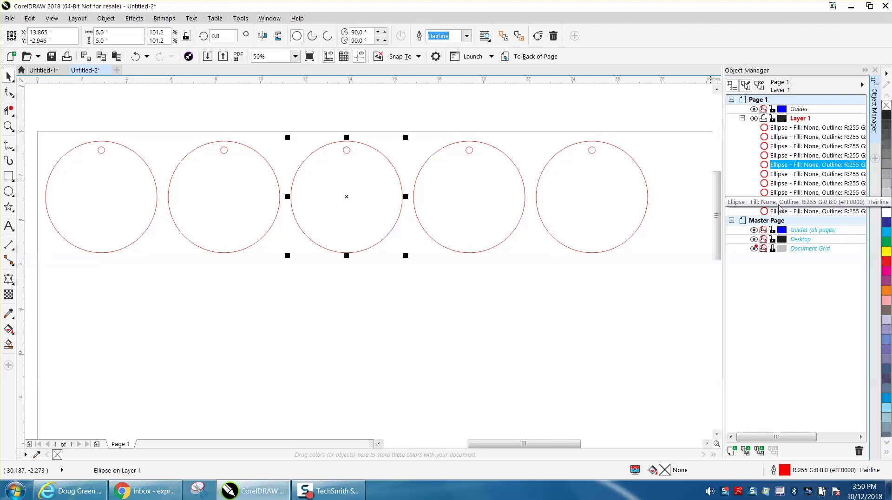
key("Tab")
key("Tab")
key("Tab")
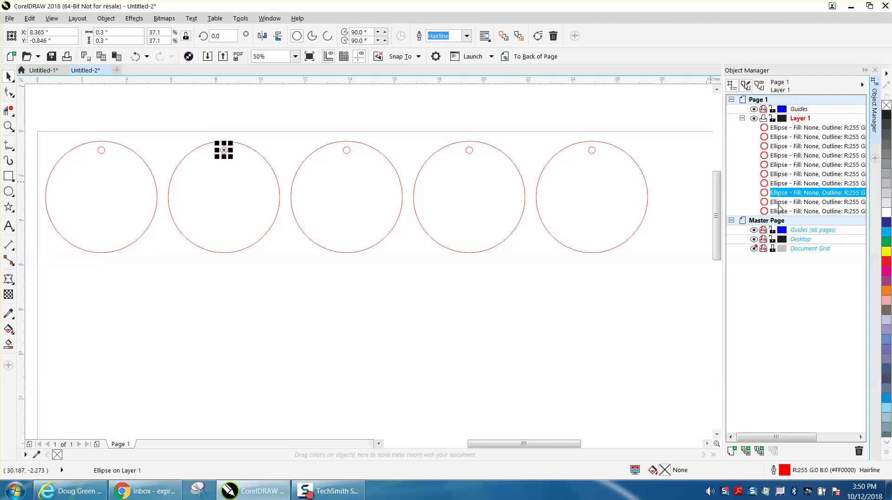
key("Tab")
key("Tab")
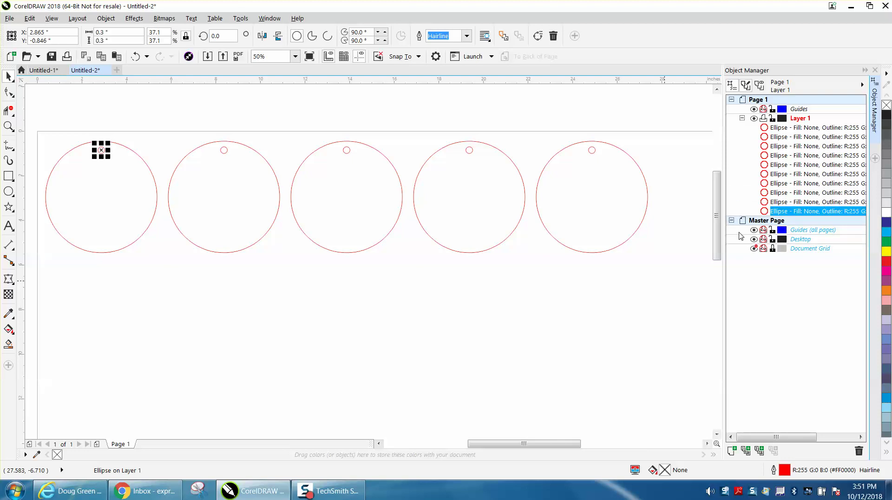
left_click(676, 237)
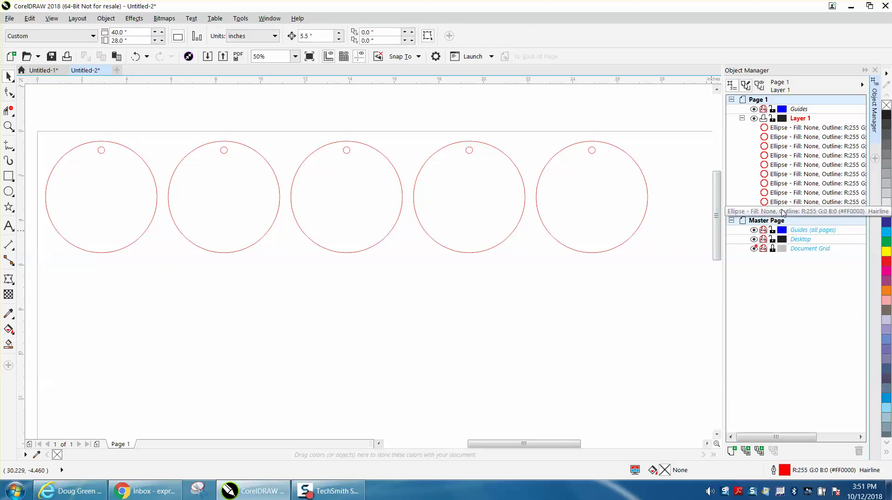
left_click(784, 212)
key("Up")
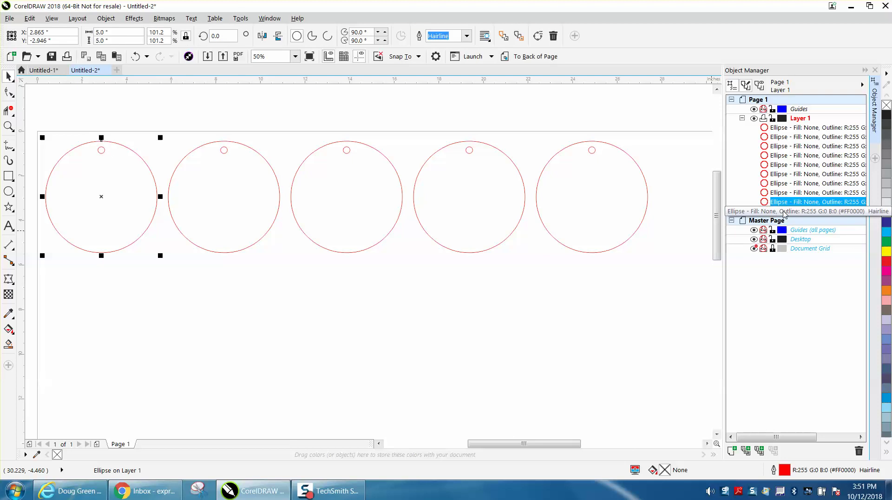
key("Up")
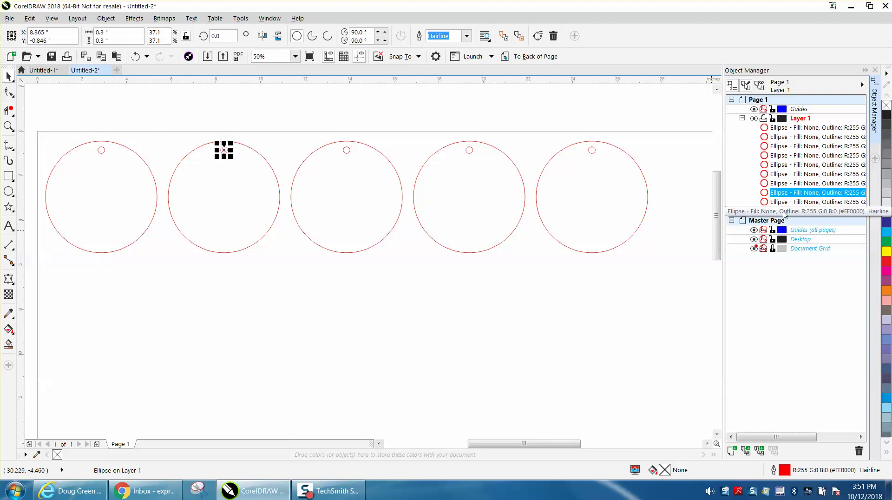
key("Up")
key("Up")
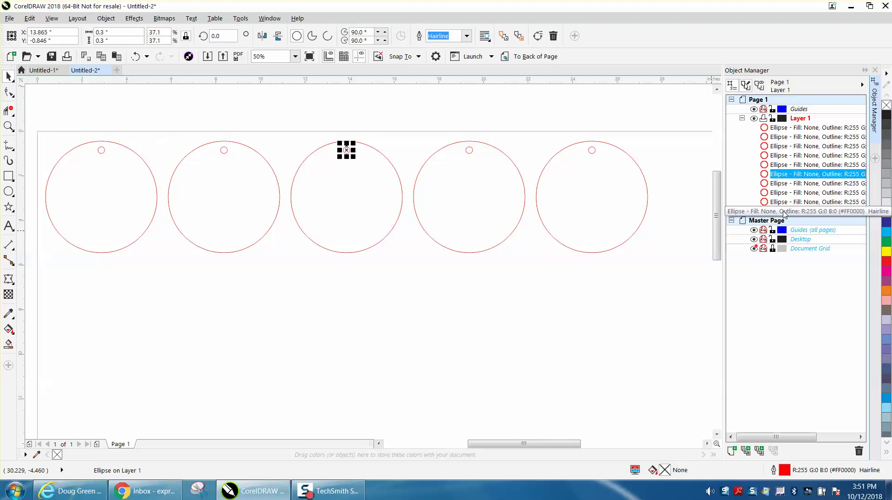
key("Up")
key("Up")
key("Up")
key("Up")
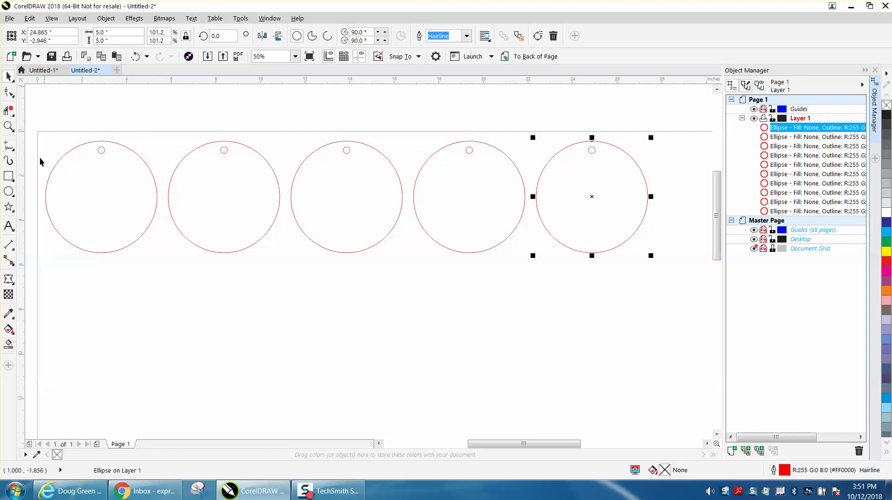
left_click(9, 126)
left_click_drag(38, 138, 690, 266)
left_click(9, 76)
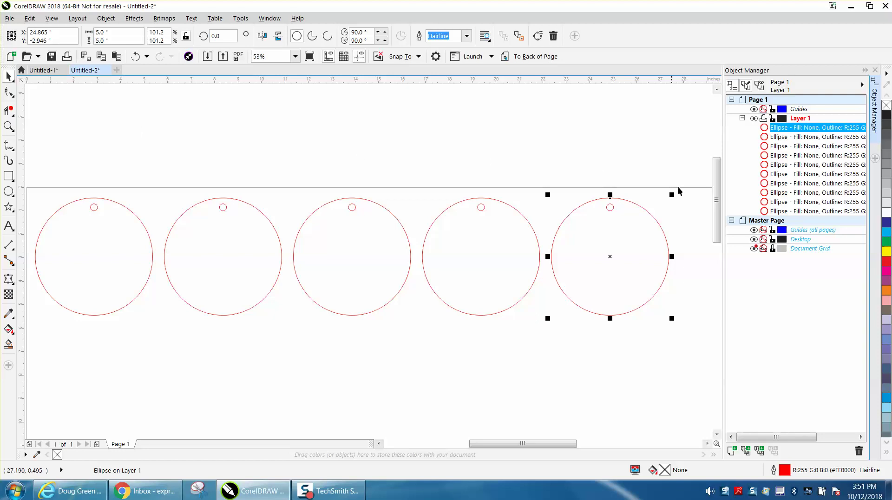
left_click(790, 213)
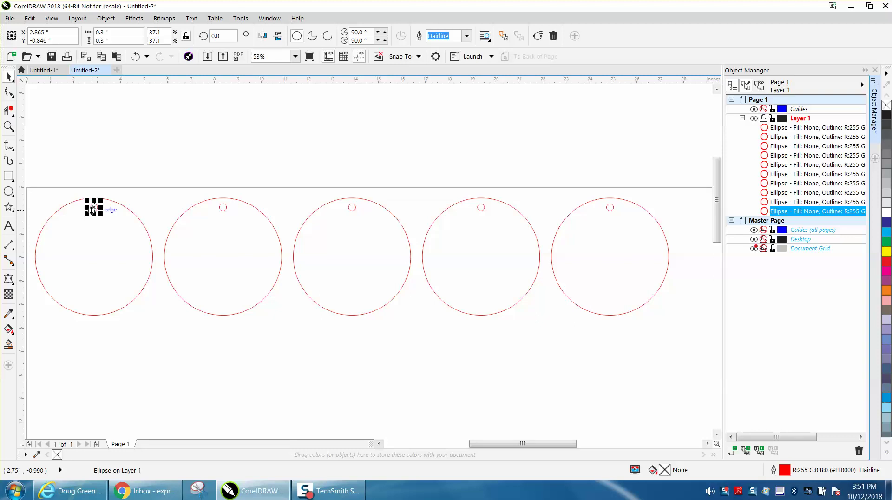
left_click(758, 205)
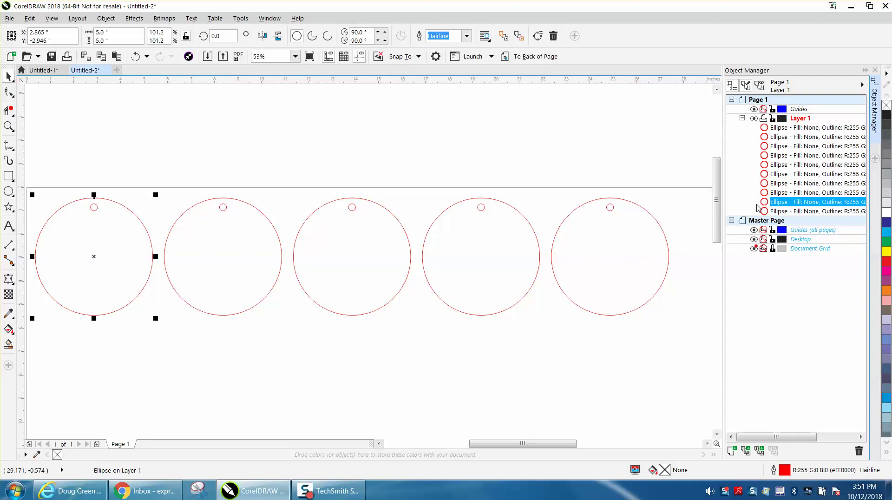
key("Up")
key("Up")
key("Up")
key("Up")
key("Up")
key("Up")
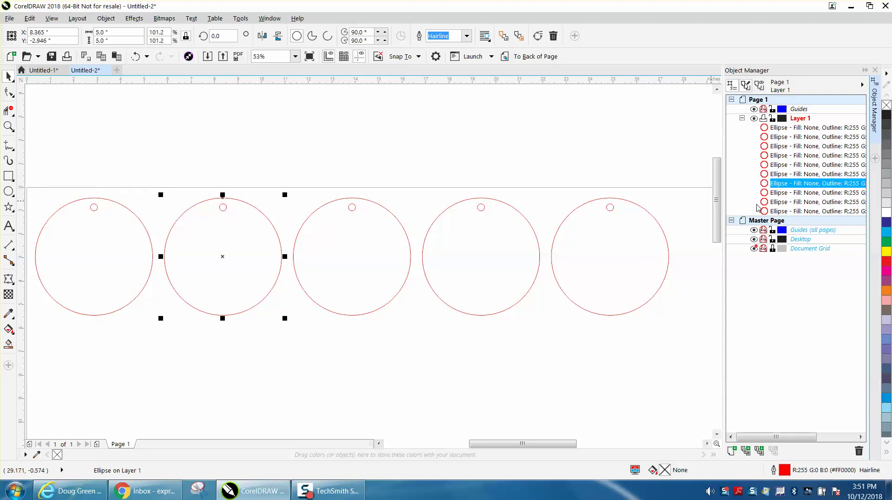
key("Up")
key("Up")
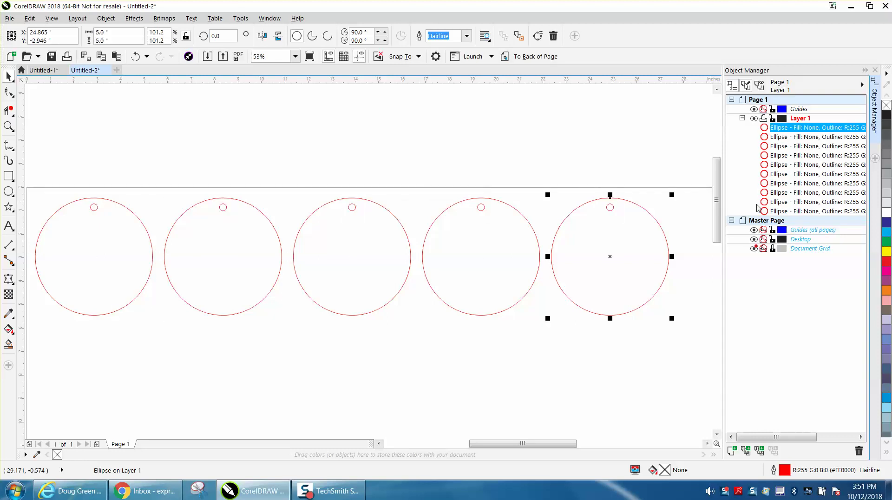
left_click(699, 130)
scroll(596, 159, "down", 2)
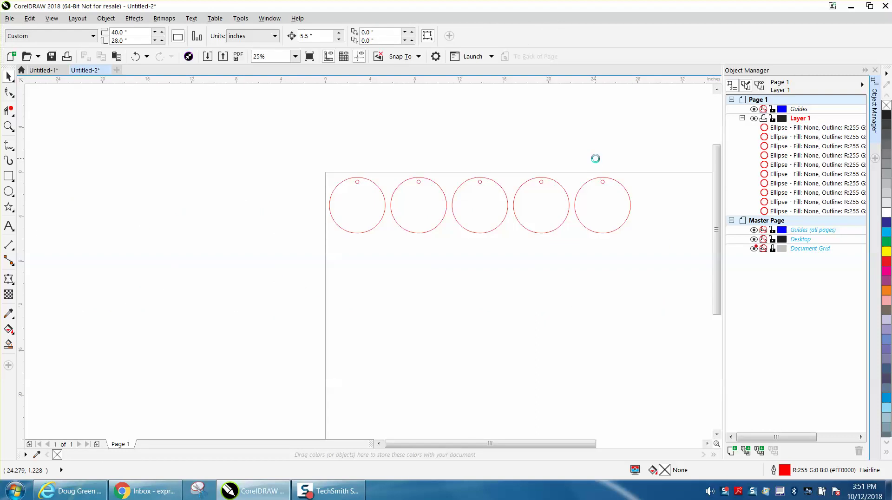